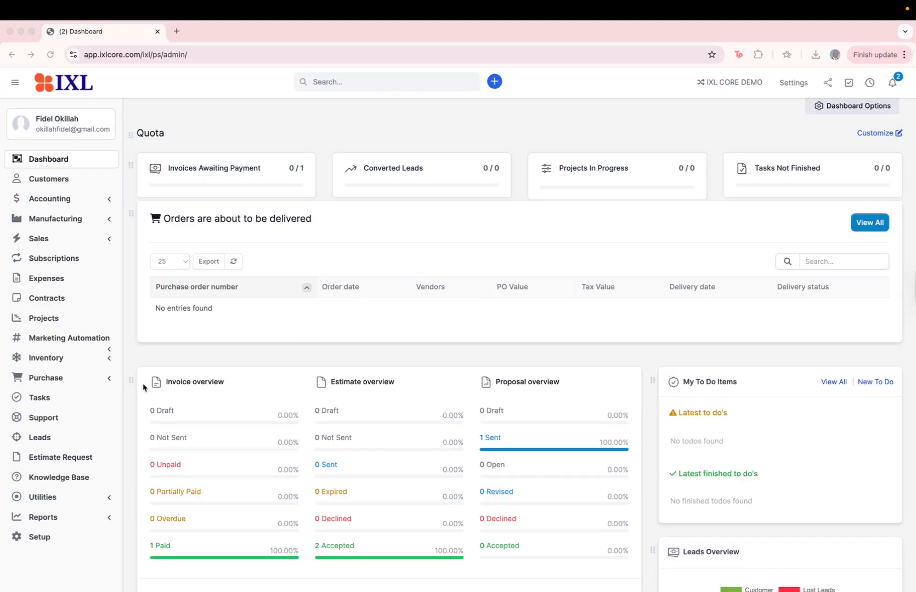
# Step: Go to the purchase orders list in the Purchase section and start a new purchase order
pyautogui.click(107, 379)
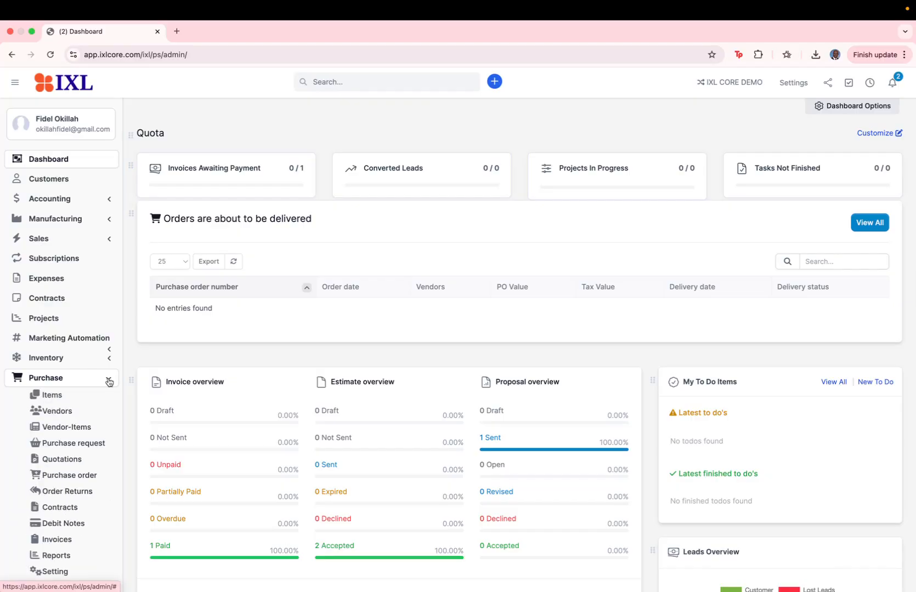
pyautogui.scroll(-1, 109, 382)
pyautogui.scroll(-3, 109, 382)
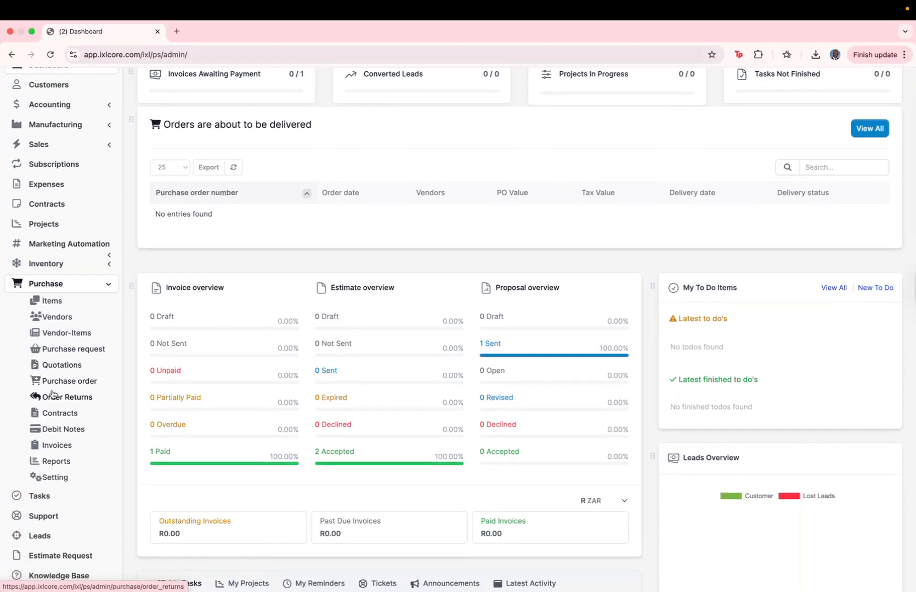
pyautogui.click(71, 382)
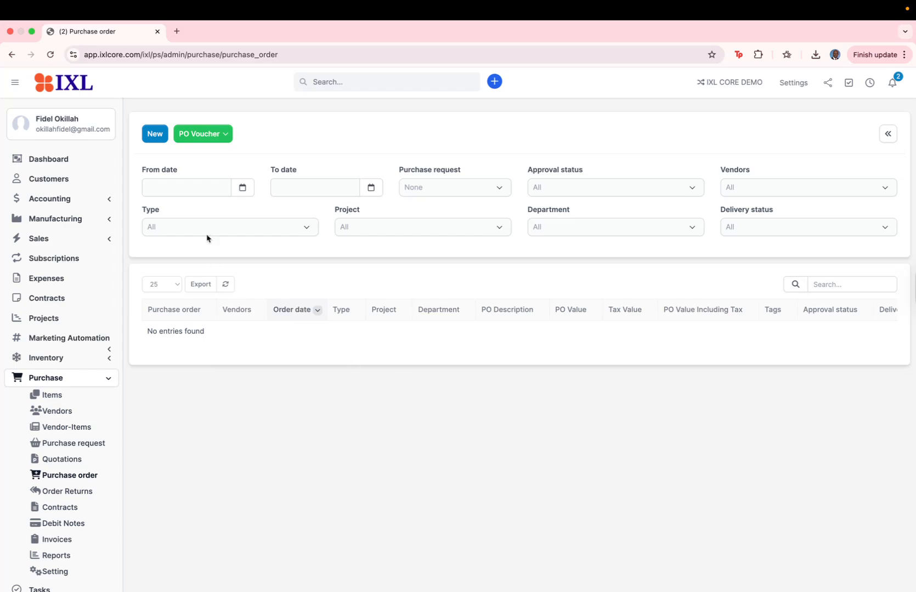
pyautogui.click(158, 139)
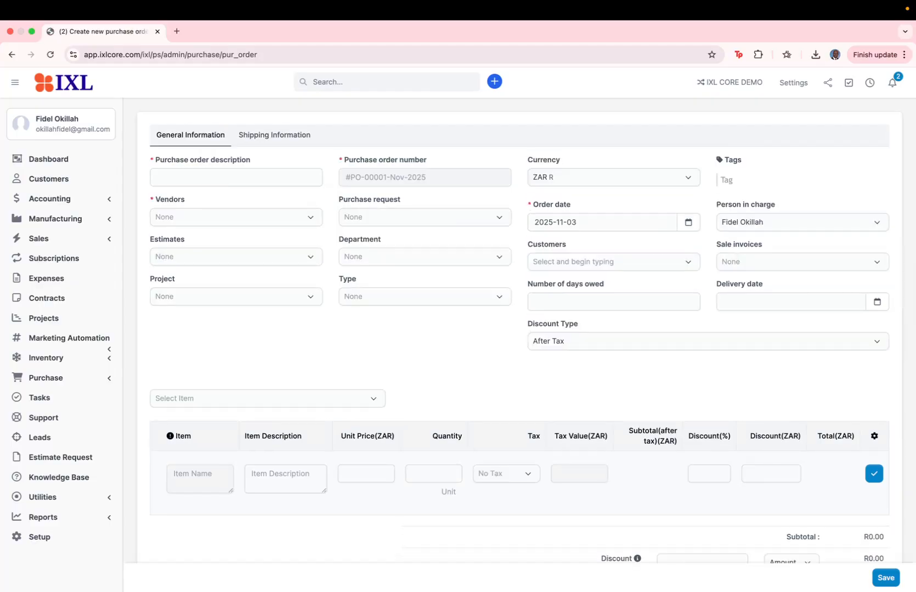
# Step: Describe the purchase order as "Laptops" and choose Awesomehost Limited as the vendor
pyautogui.click(287, 170)
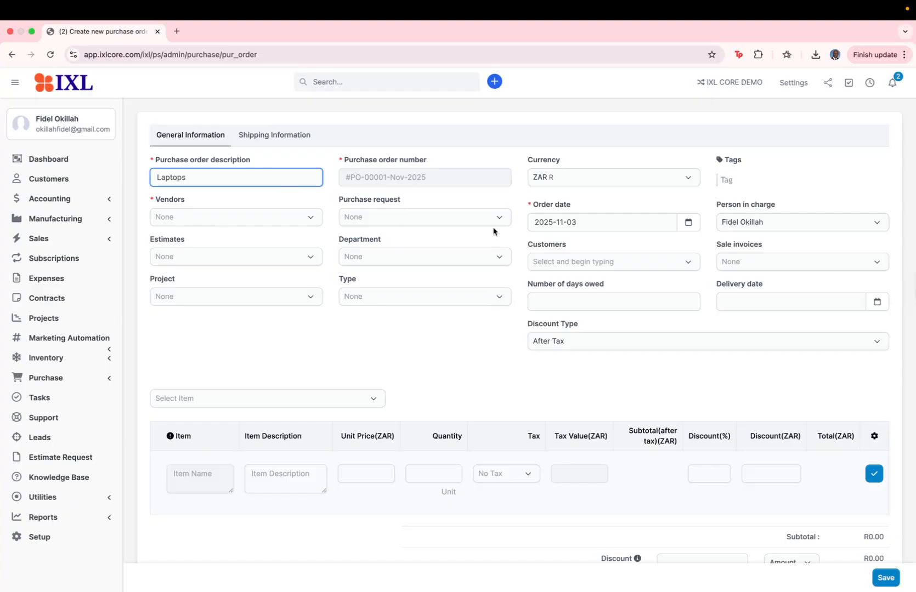
pyautogui.click(208, 220)
pyautogui.click(208, 289)
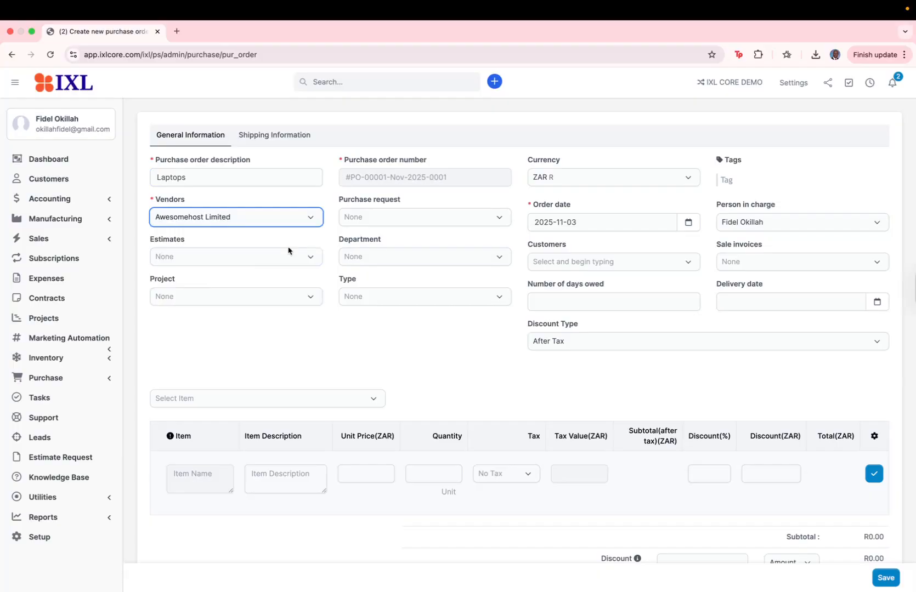
# Step: Link the "Laptops for New Team" purchase request and the estimate EST-2025/000001 to the purchase order
pyautogui.click(385, 217)
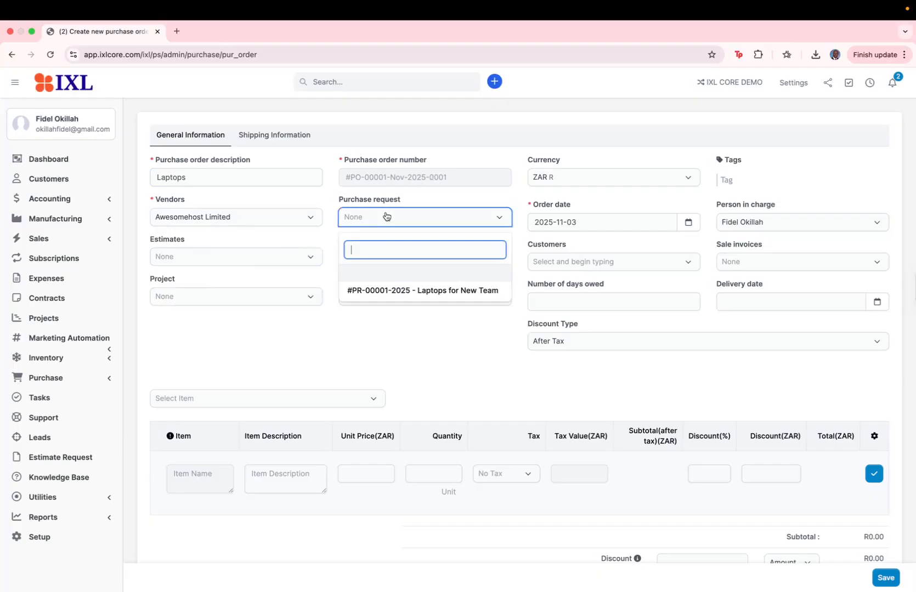
pyautogui.click(380, 291)
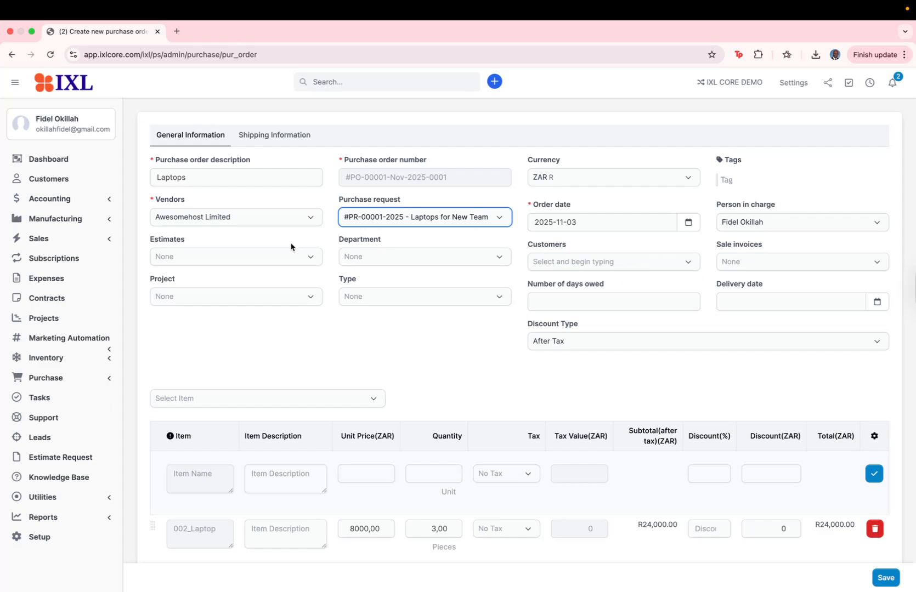
pyautogui.click(230, 257)
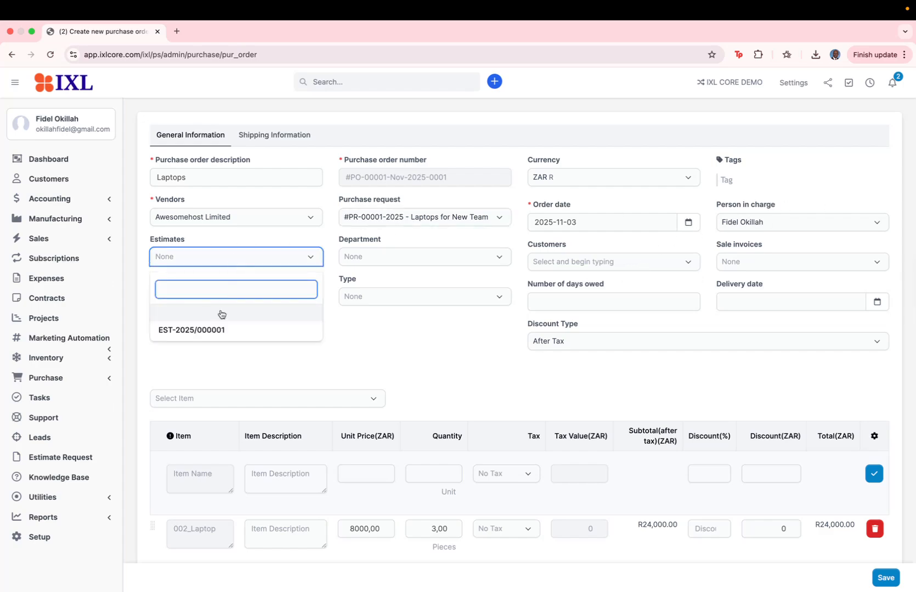
pyautogui.click(214, 330)
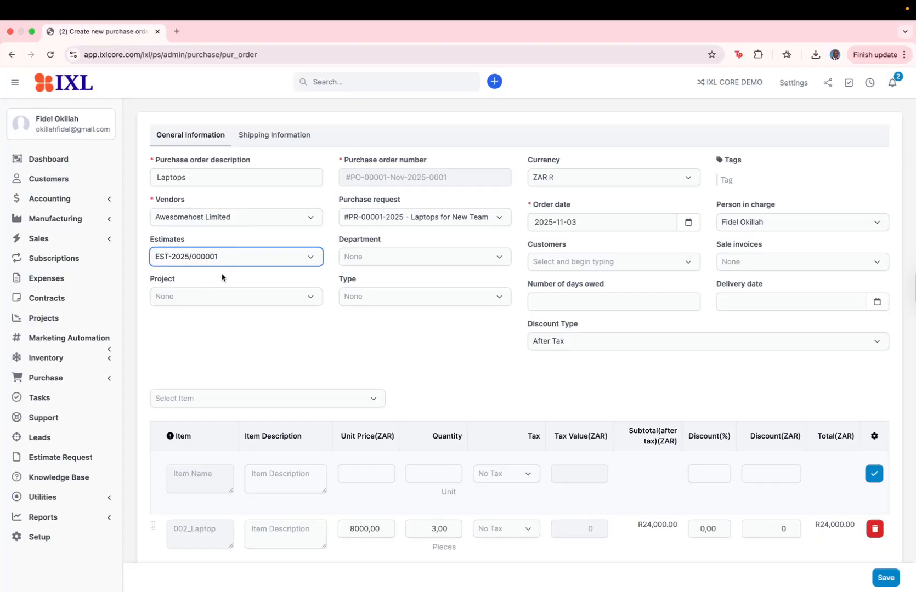
pyautogui.click(395, 260)
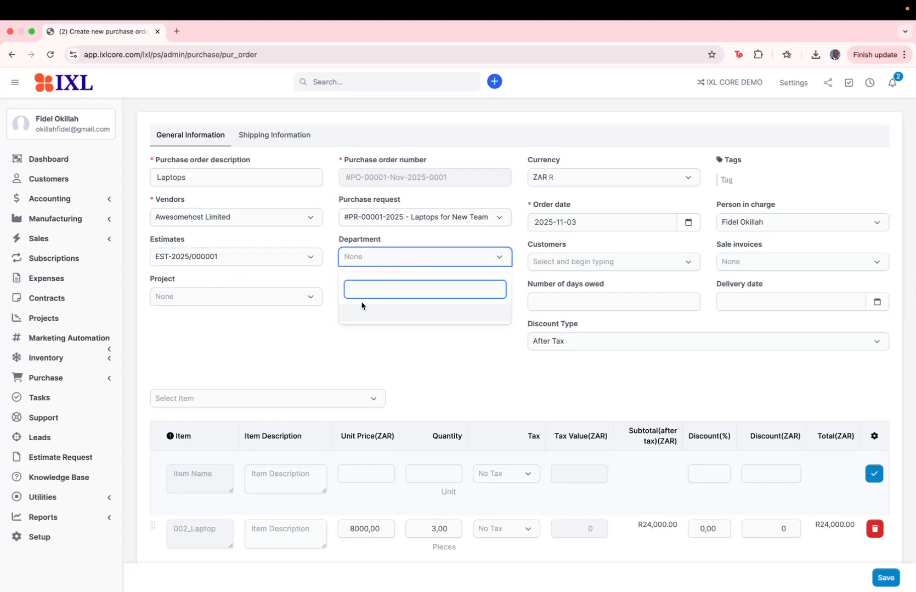
pyautogui.click(416, 236)
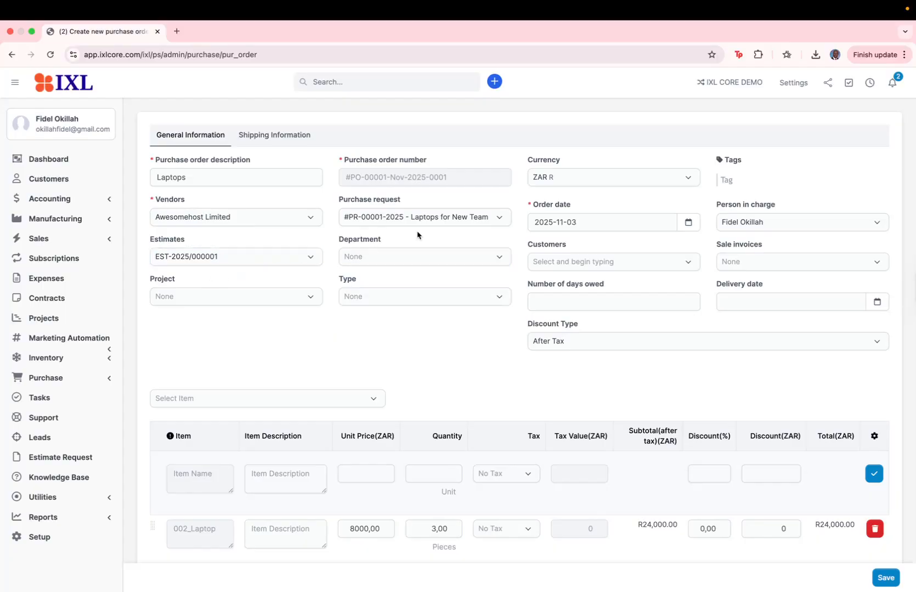
pyautogui.click(593, 265)
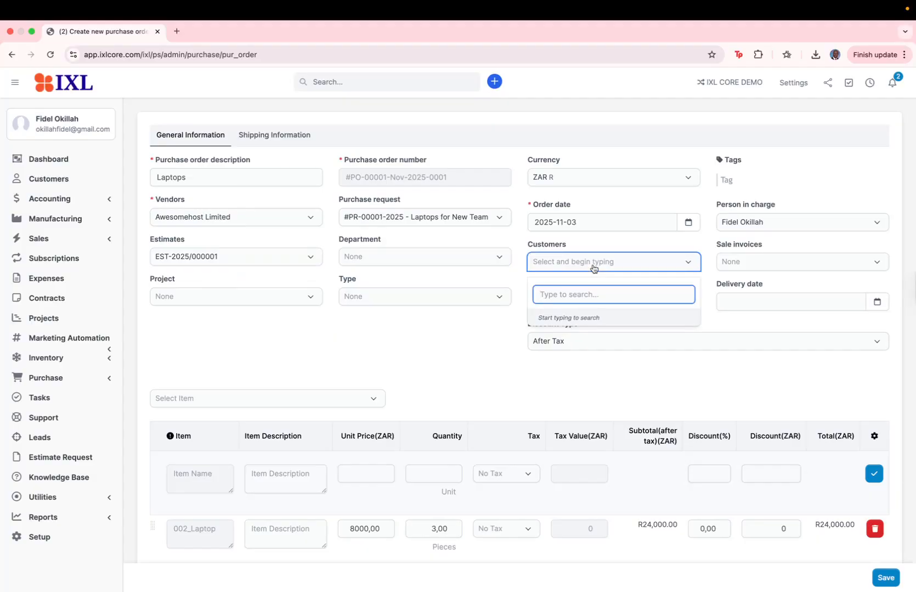
pyautogui.click(384, 319)
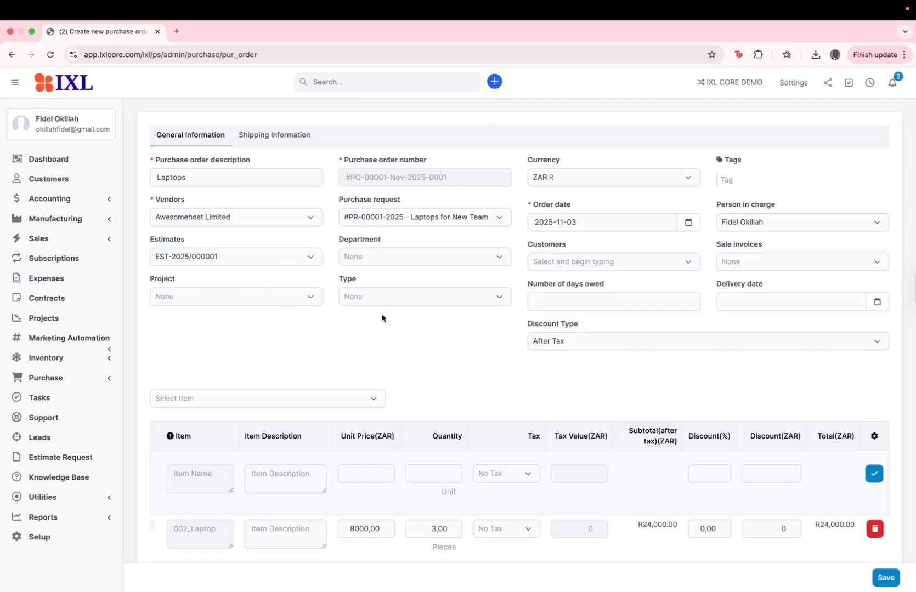
# Step: Set the purchase order's type to CAPEX
pyautogui.click(403, 305)
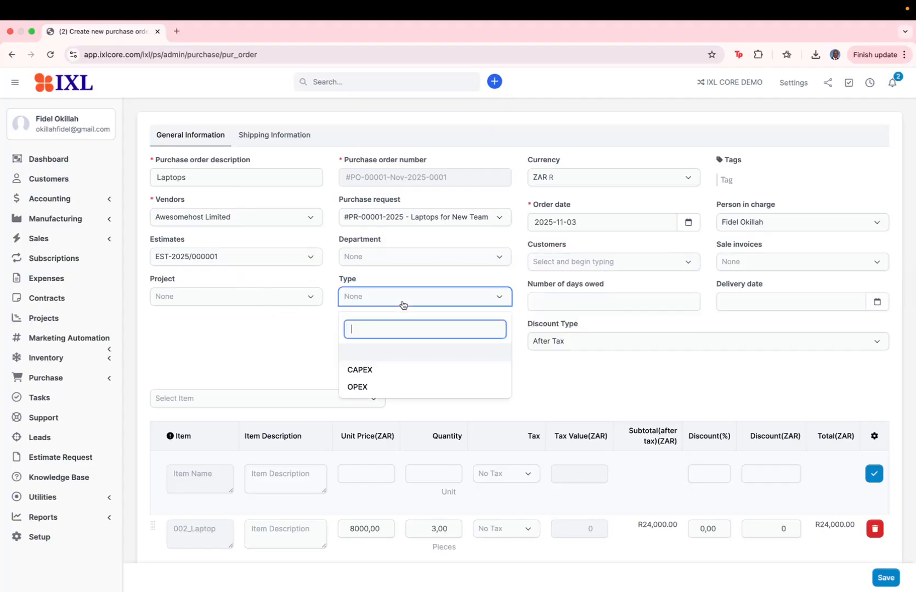
pyautogui.click(376, 370)
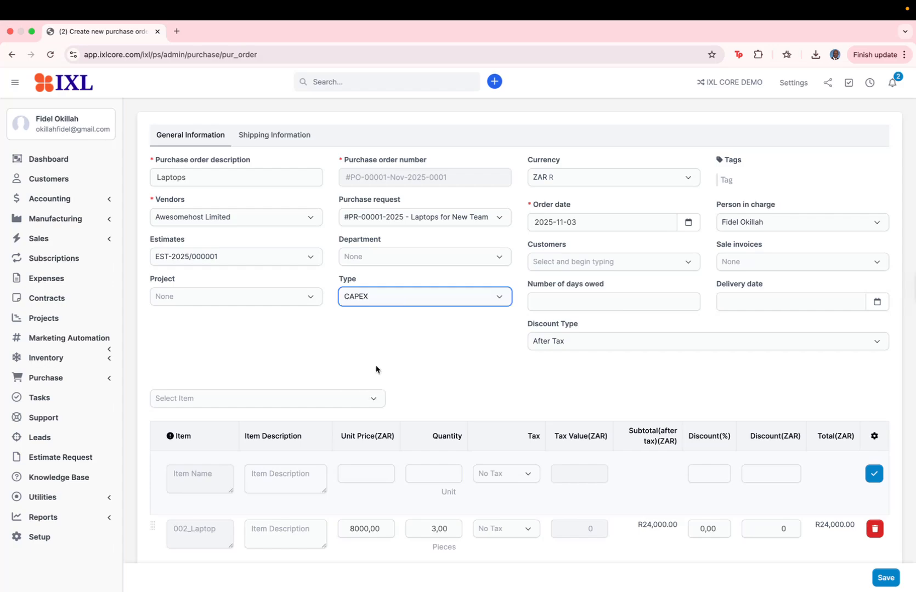
pyautogui.click(575, 301)
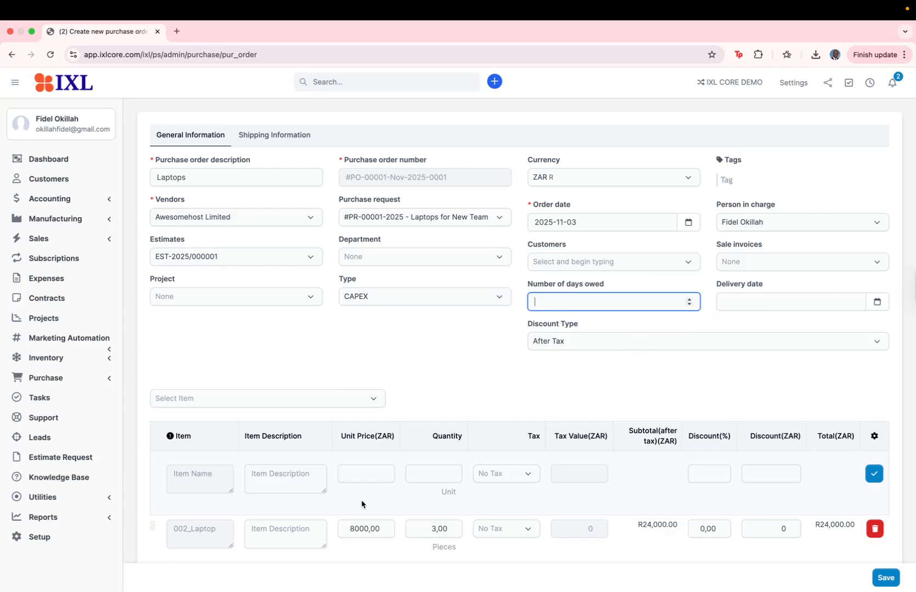
# Step: Review the laptop line item and the shipping information, and save the purchase order
pyautogui.scroll(-3, 361, 504)
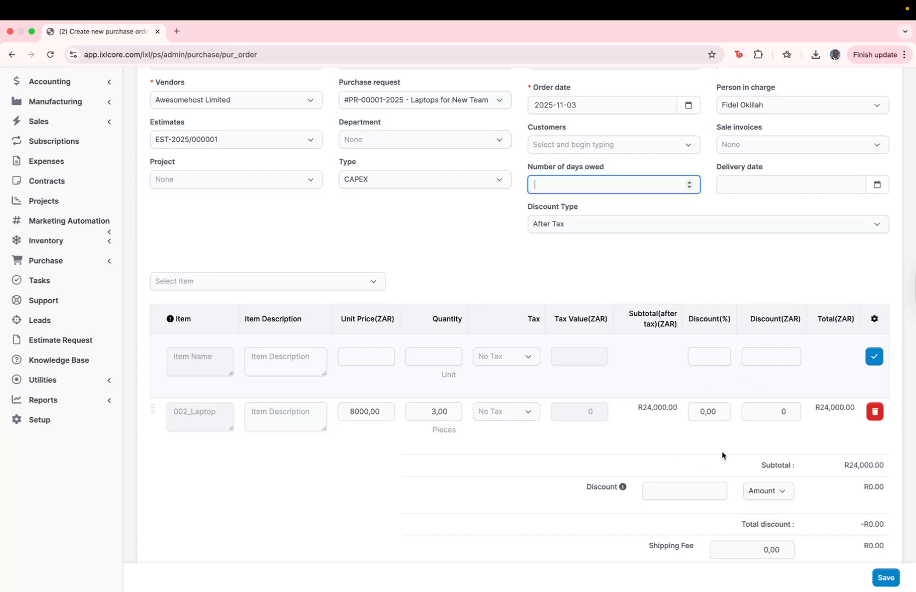
pyautogui.scroll(4, 706, 422)
pyautogui.scroll(1, 706, 422)
pyautogui.click(301, 142)
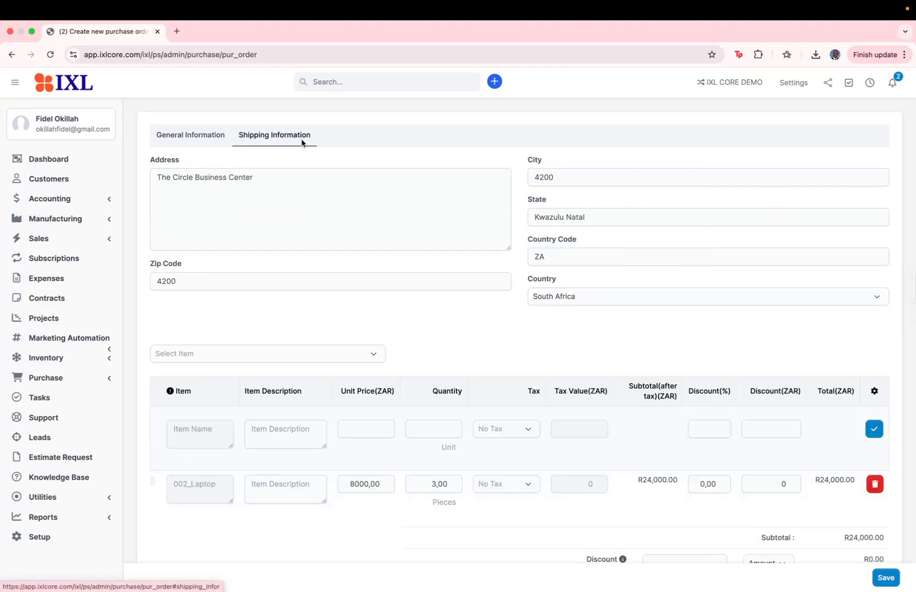
pyautogui.scroll(-8, 748, 499)
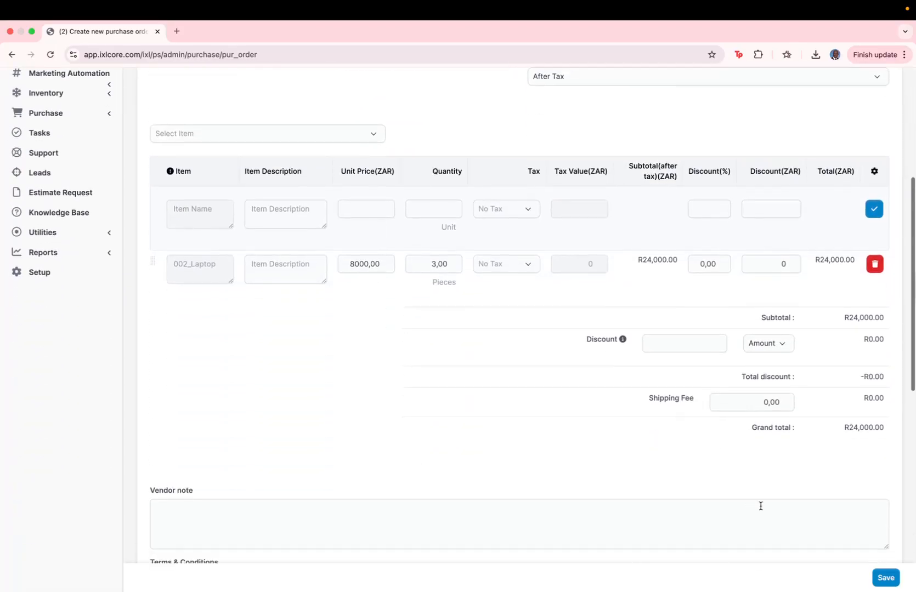
pyautogui.click(884, 577)
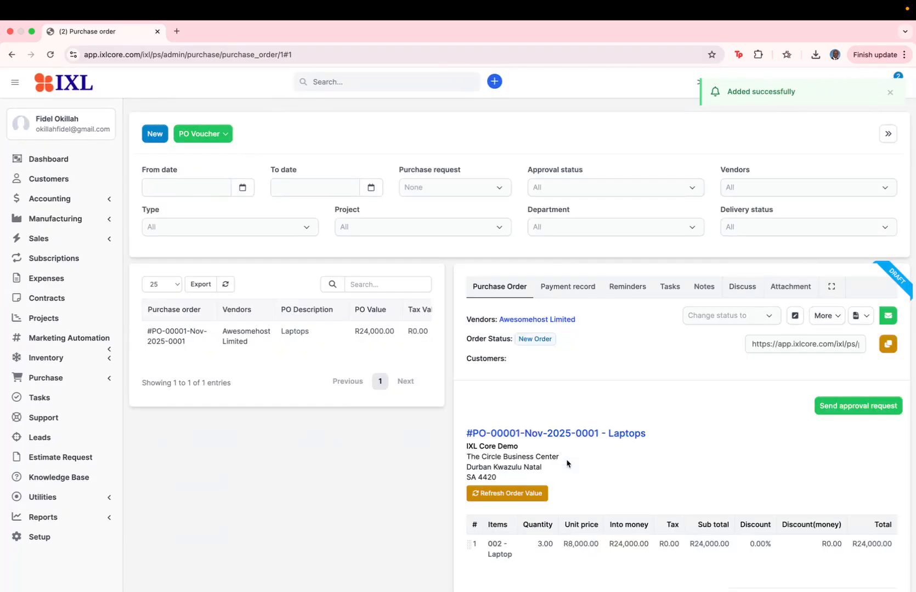
# Step: Send the approval request for the Laptops purchase order and approve it with the reason "approve"
pyautogui.scroll(-5, 567, 439)
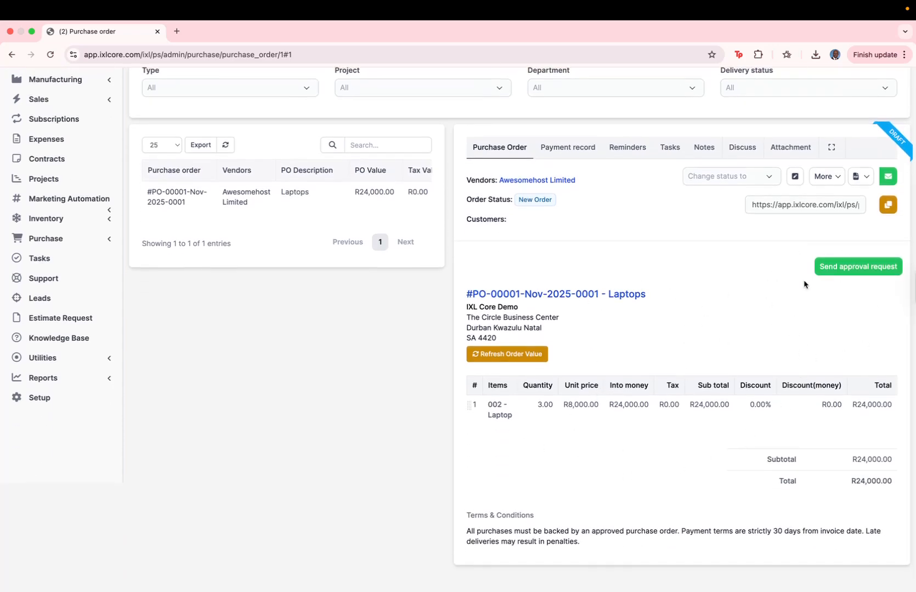
pyautogui.click(859, 268)
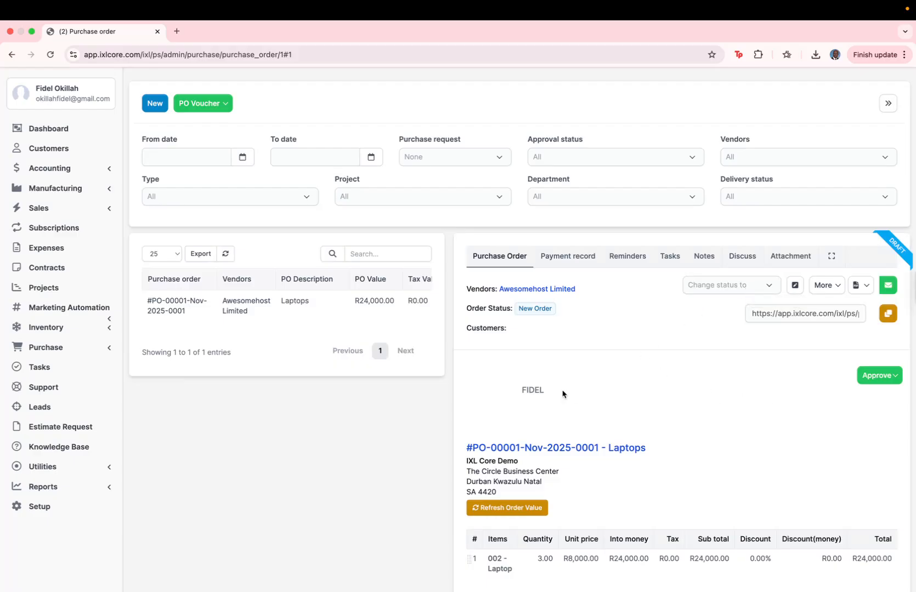
pyautogui.scroll(-3, 562, 394)
pyautogui.scroll(-2, 562, 394)
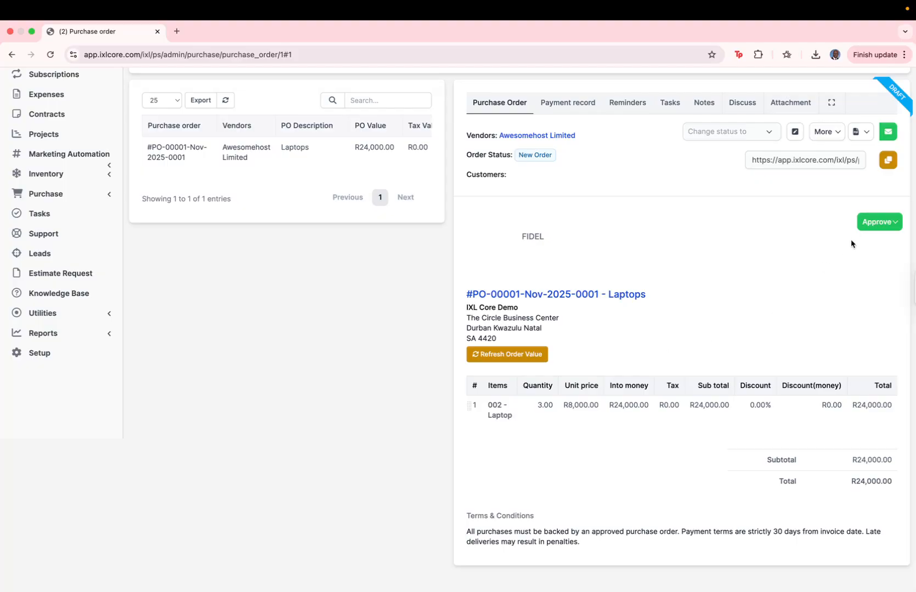
pyautogui.click(891, 227)
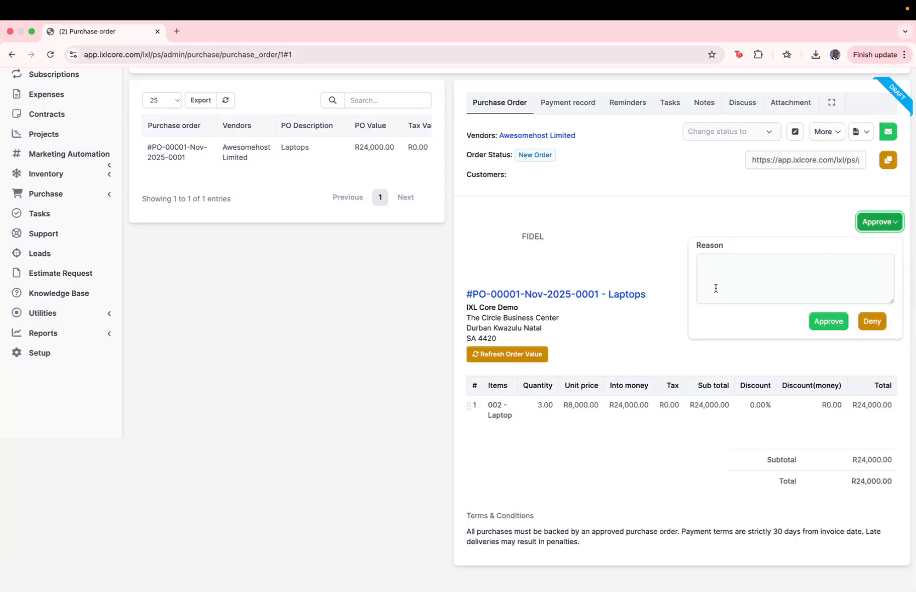
pyautogui.click(742, 274)
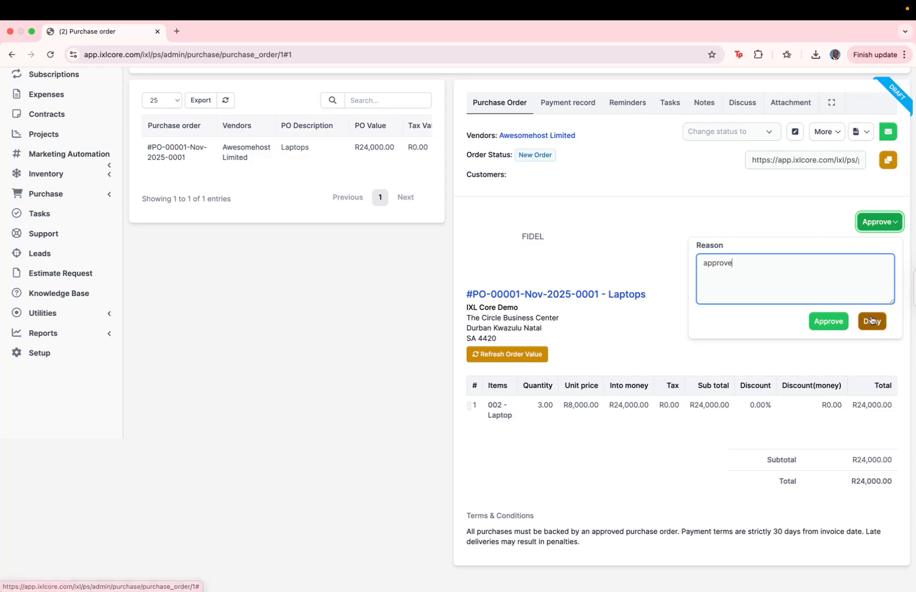
pyautogui.click(827, 326)
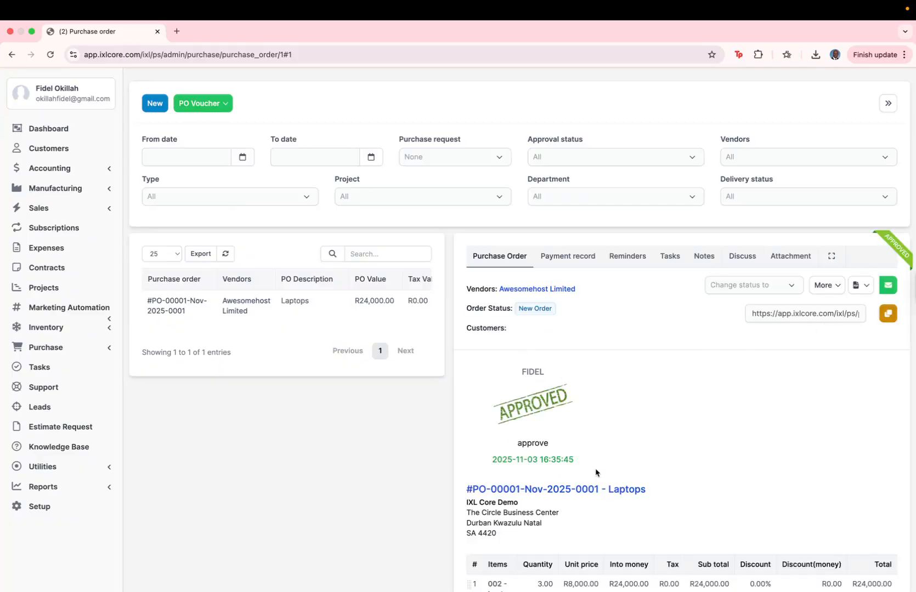
# Step: Email the approved purchase order to the vendor contact with the purchase order PDF attached
pyautogui.scroll(-3, 589, 454)
pyautogui.scroll(3, 589, 454)
pyautogui.scroll(-2, 665, 432)
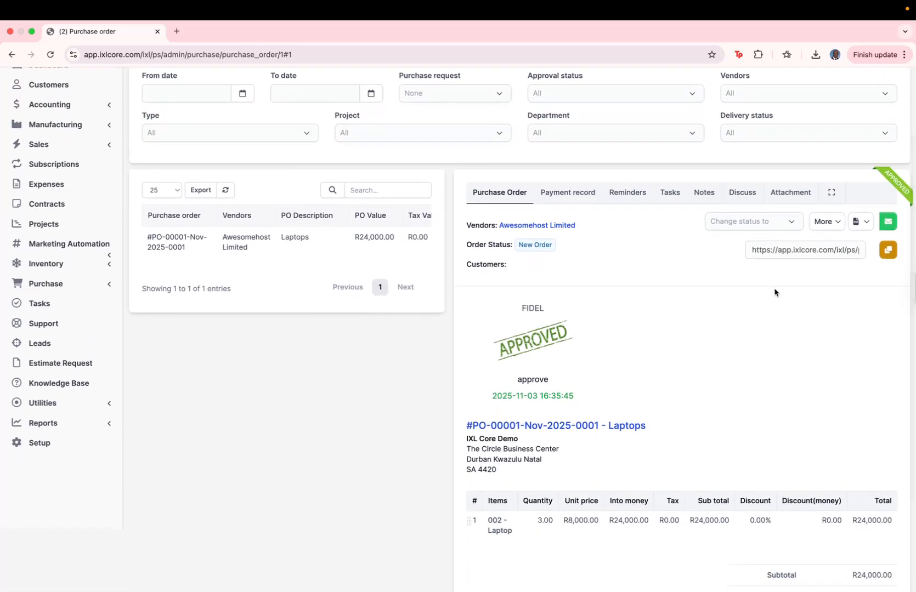
pyautogui.click(887, 224)
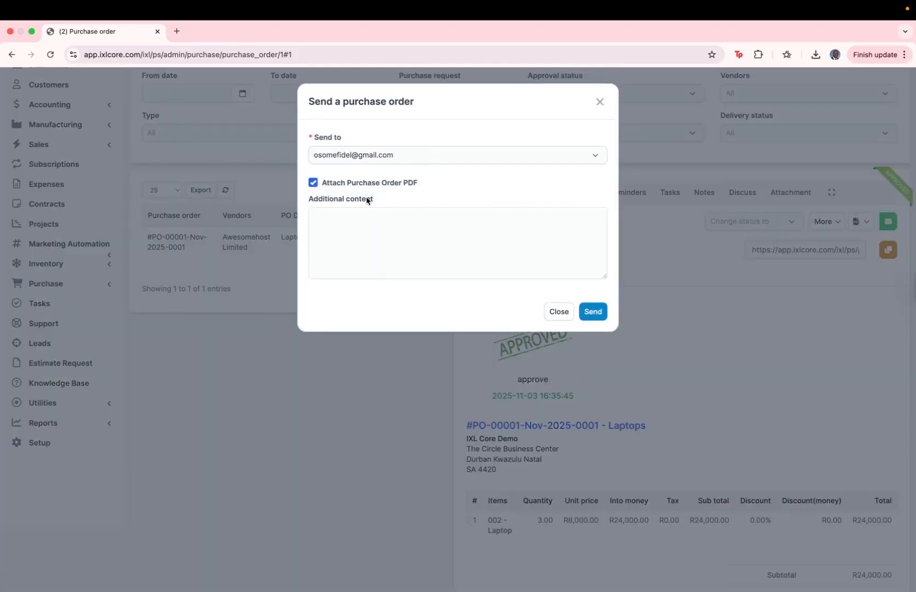
pyautogui.click(591, 316)
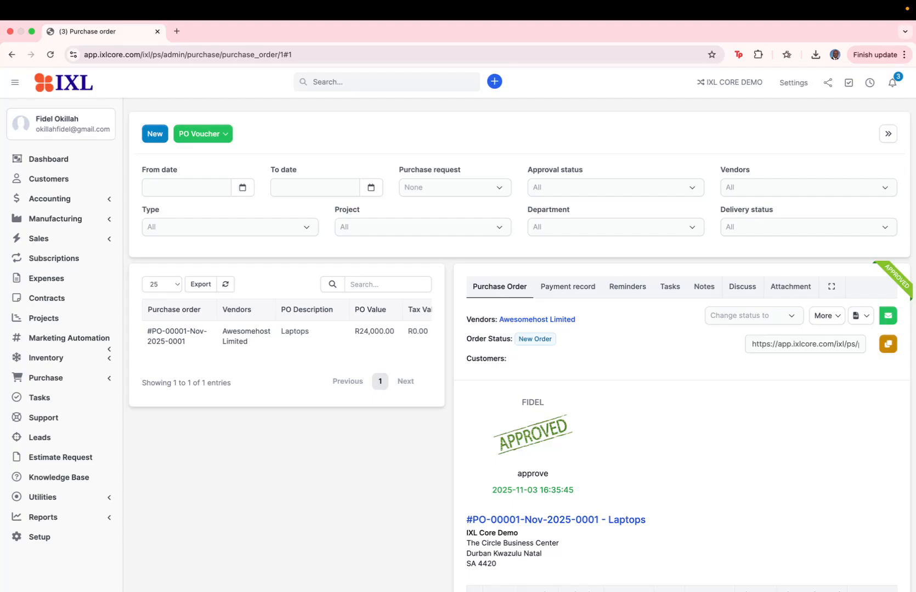
# Step: Check which statuses the approved purchase order can be changed to and look over its details
pyautogui.click(752, 316)
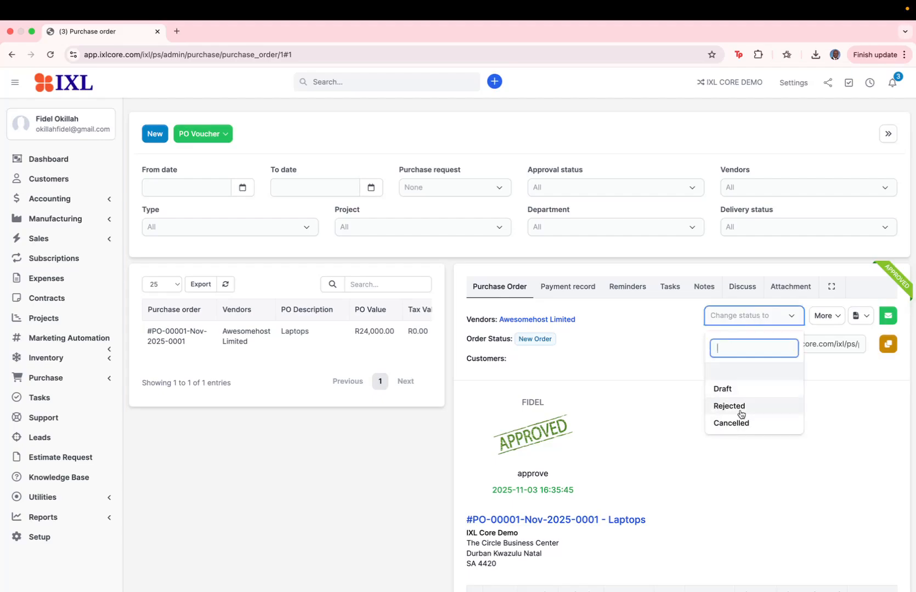
pyautogui.click(656, 377)
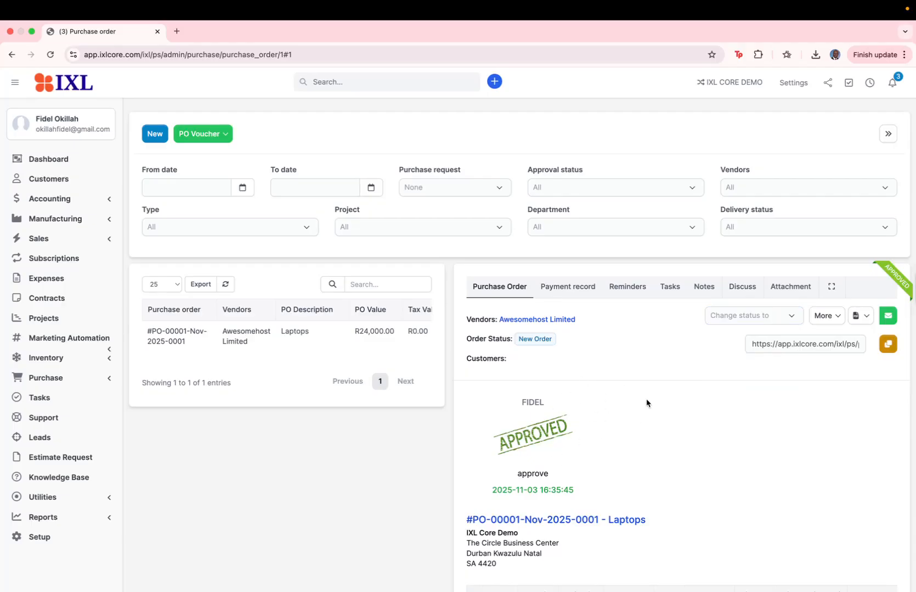
pyautogui.scroll(-5, 646, 404)
pyautogui.scroll(4, 647, 404)
pyautogui.scroll(2, 647, 402)
# Step: Check the Laptops order's approval, delivery and payment status in the purchase orders list and its delivery entry on the dashboard
pyautogui.click(67, 376)
pyautogui.click(73, 479)
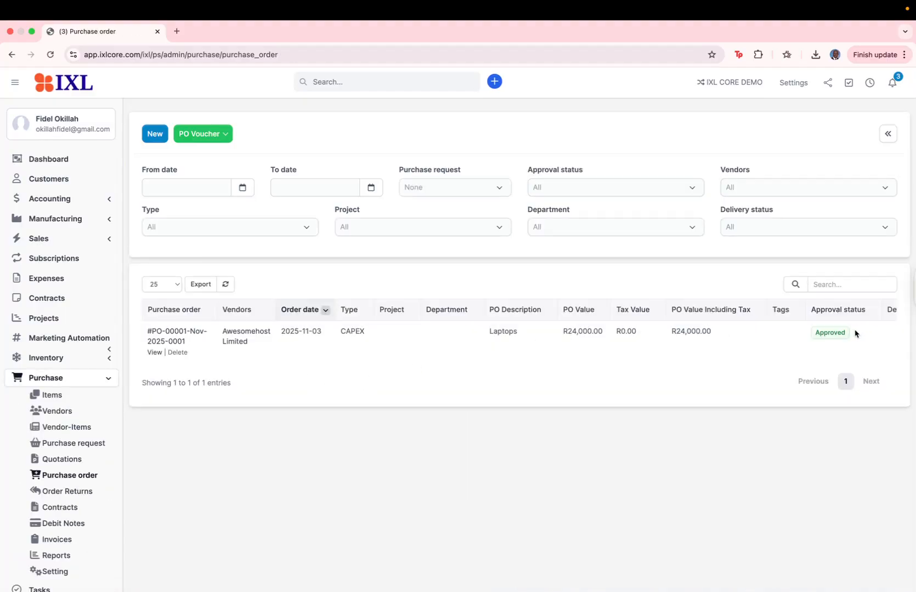
pyautogui.hscroll(5, 827, 332)
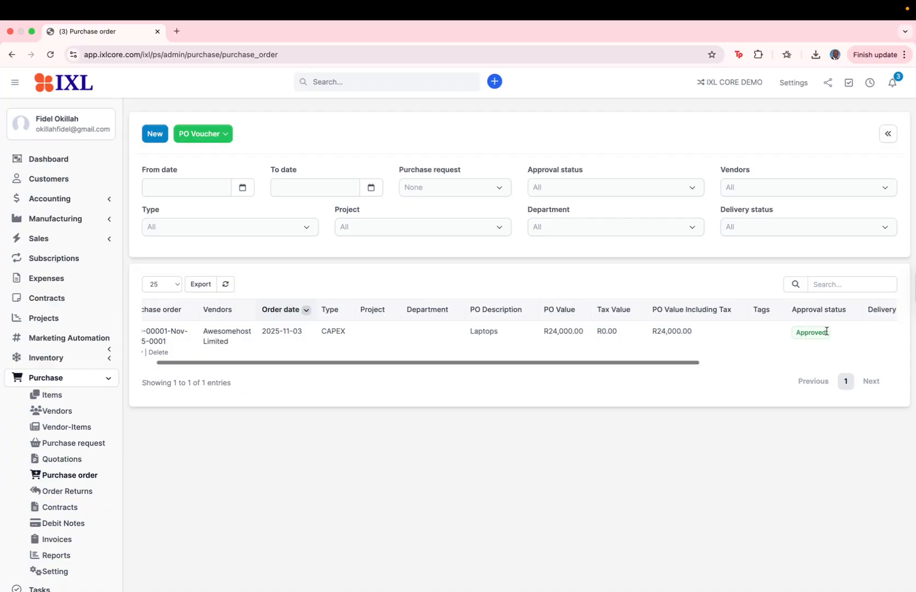
pyautogui.hscroll(2, 827, 331)
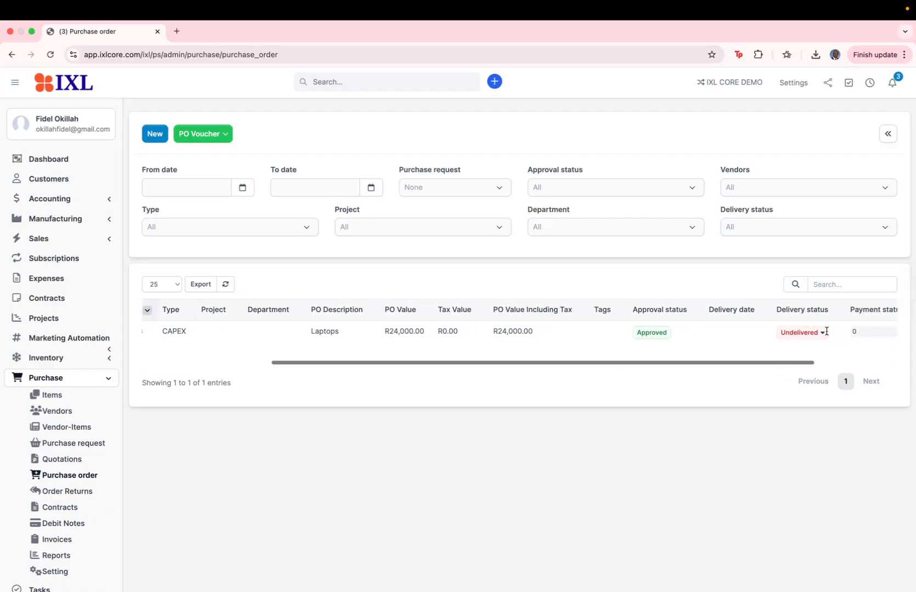
pyautogui.hscroll(3, 783, 341)
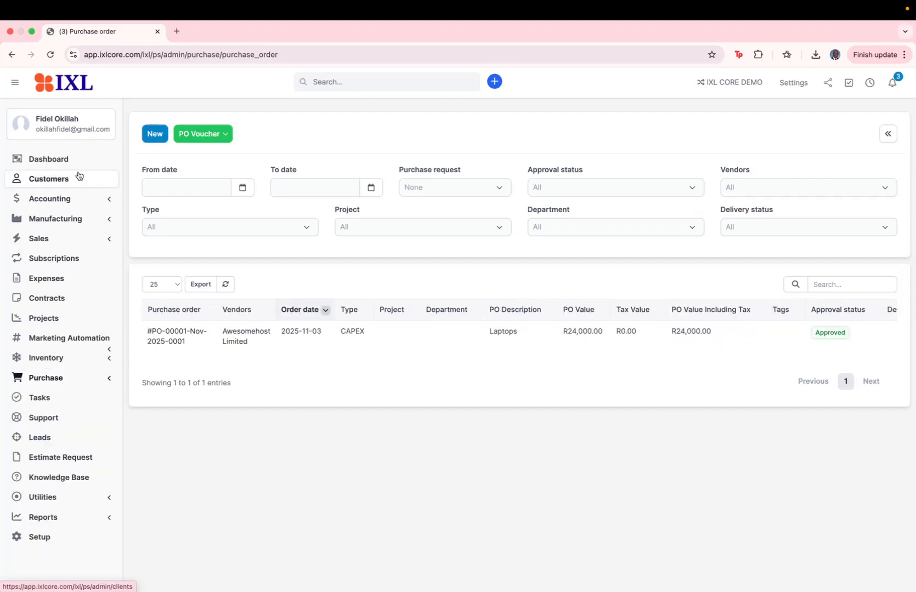
pyautogui.click(72, 165)
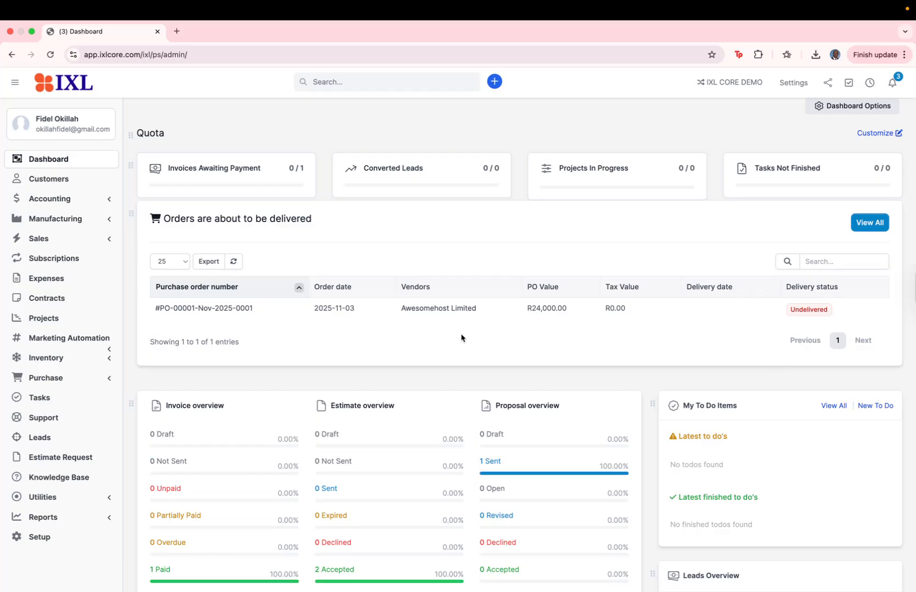
# Step: Expand the Purchase section to show its pages
pyautogui.click(109, 378)
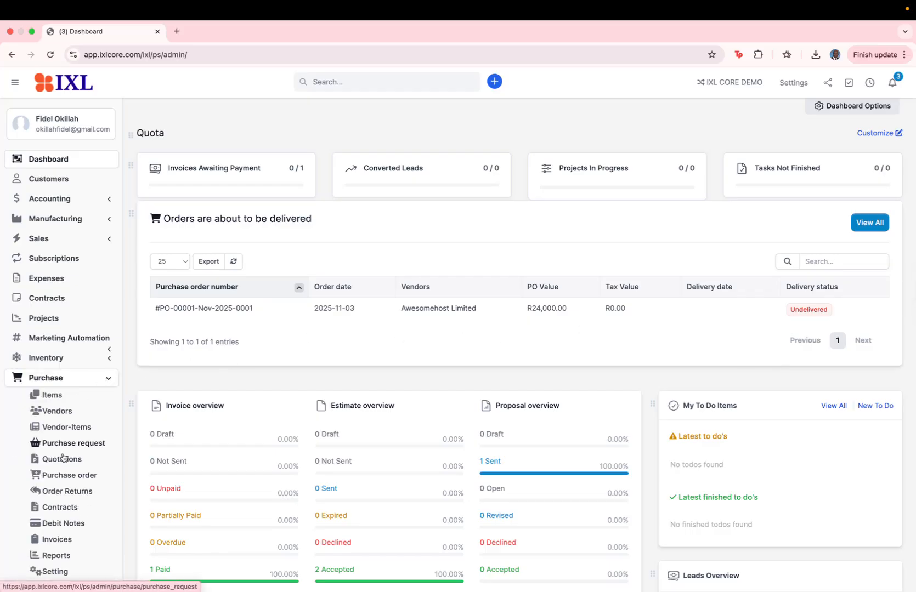